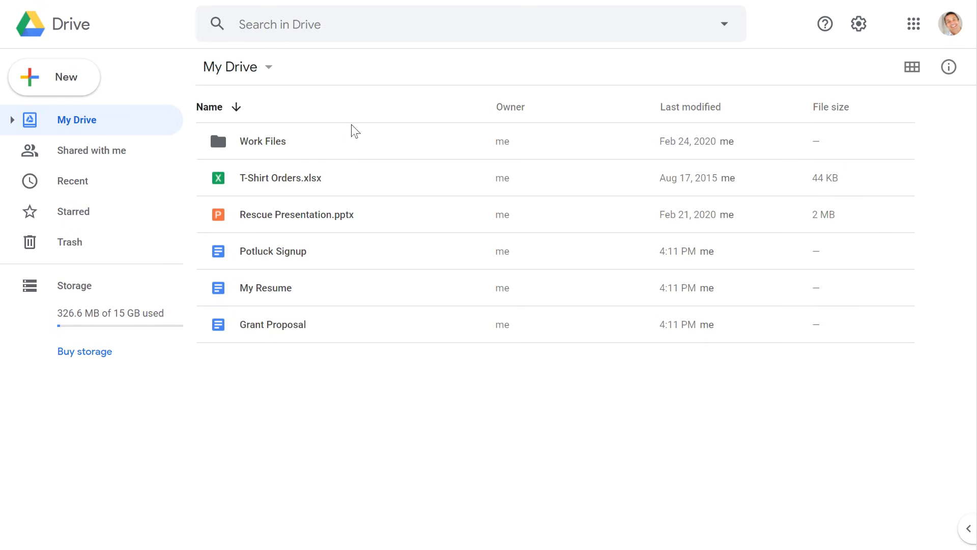
Step: Add three invitees' e-mail addresses as recipients in Potluck Signup's sharing dialog
{"action": "left_click", "coordinate": [311, 256]}
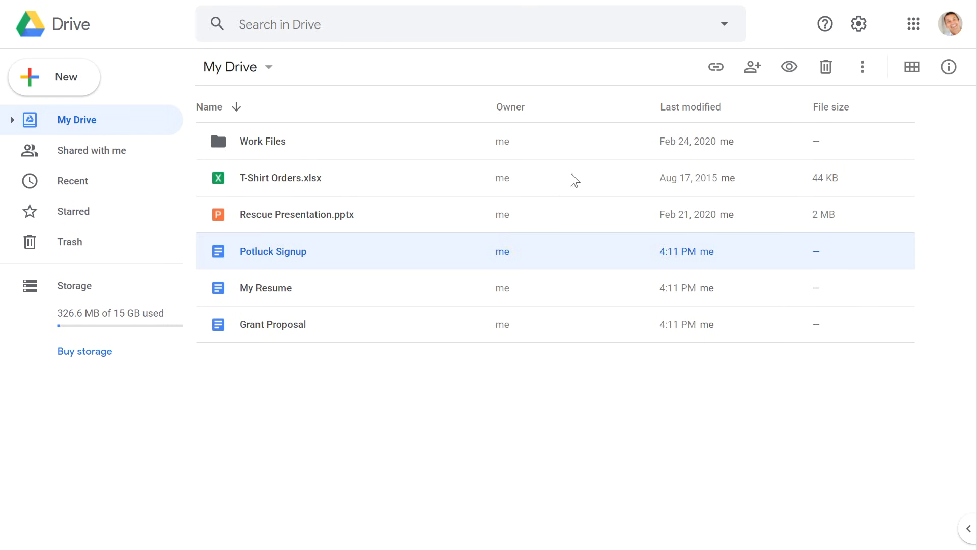
{"action": "left_click", "coordinate": [750, 71]}
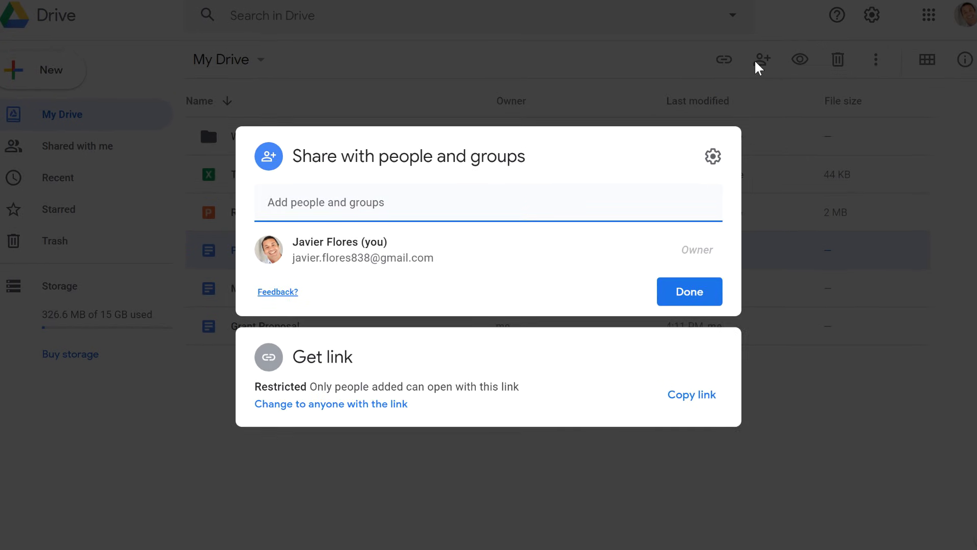
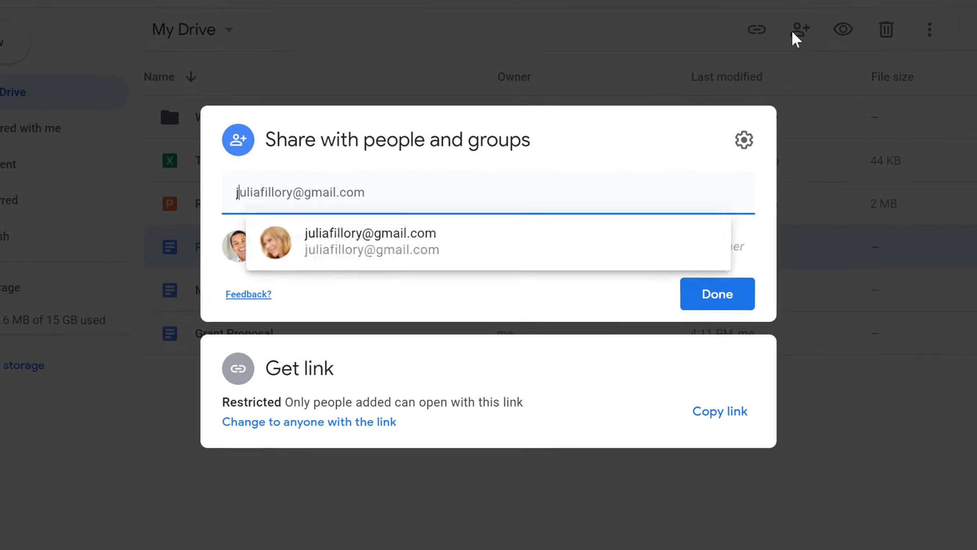
{"action": "type", "text": "julia"}
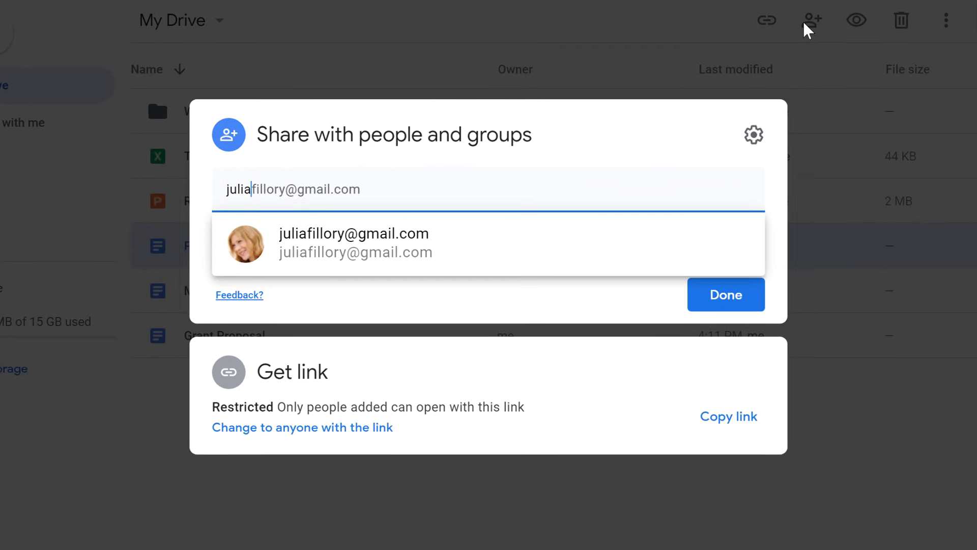
{"action": "key", "text": "Return"}
{"action": "type", "text": "lake"}
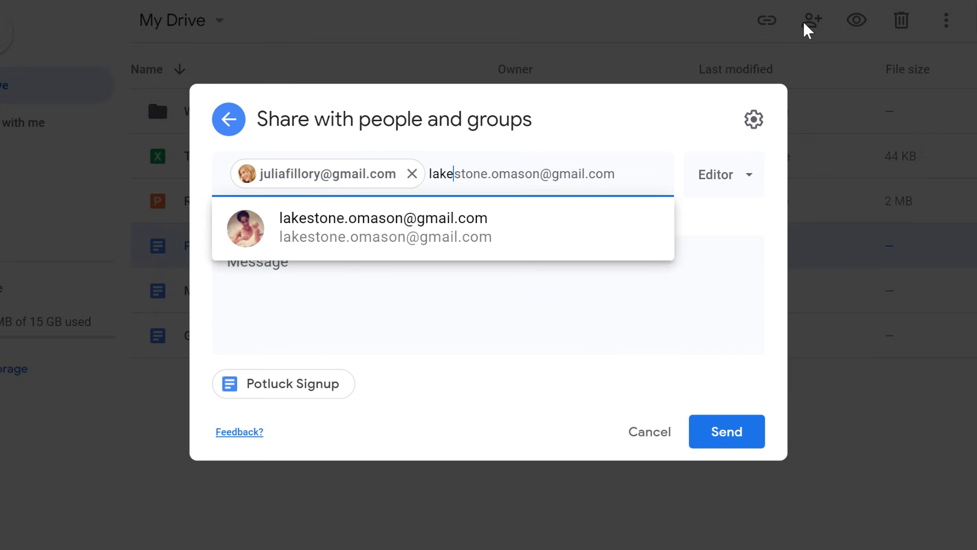
{"action": "key", "text": "Return"}
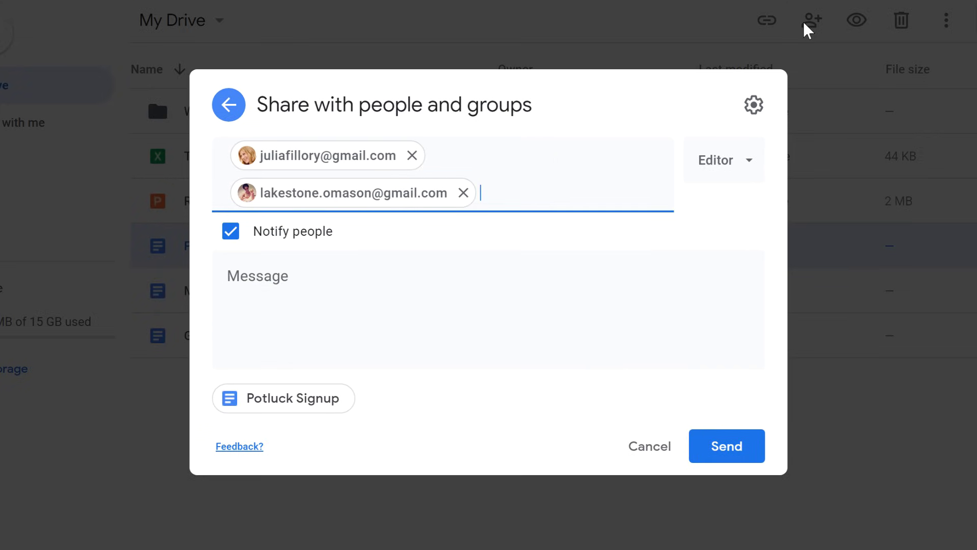
{"action": "type", "text": "tayl"}
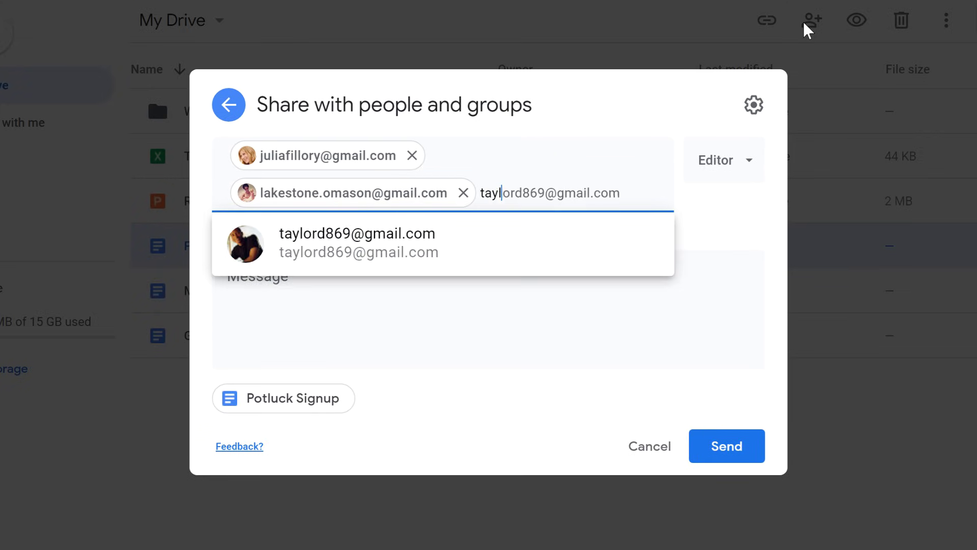
{"action": "key", "text": "Return"}
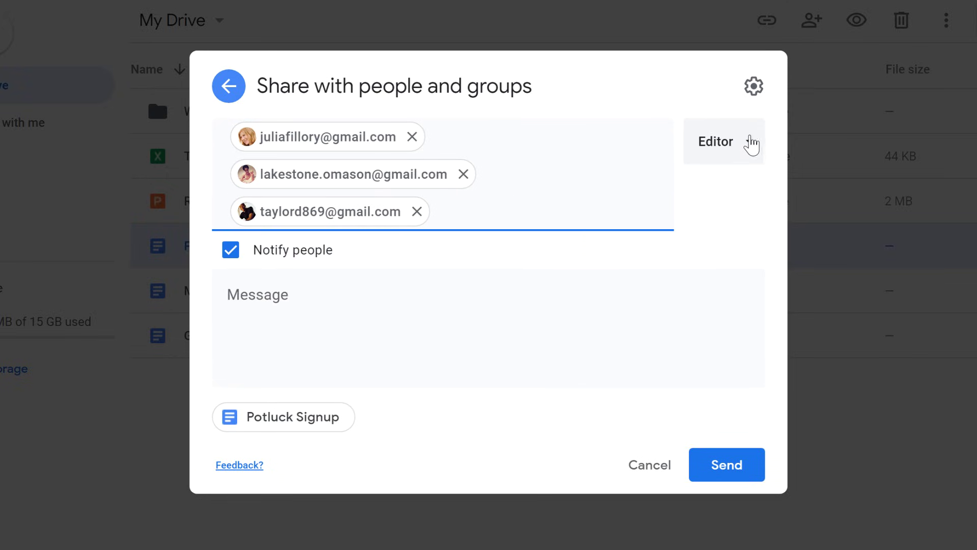
Step: Keep the invitees as Editors and send the invite with the note 'Hey all, Claim a dish and let's plan this potluck!'
{"action": "left_click", "coordinate": [746, 145]}
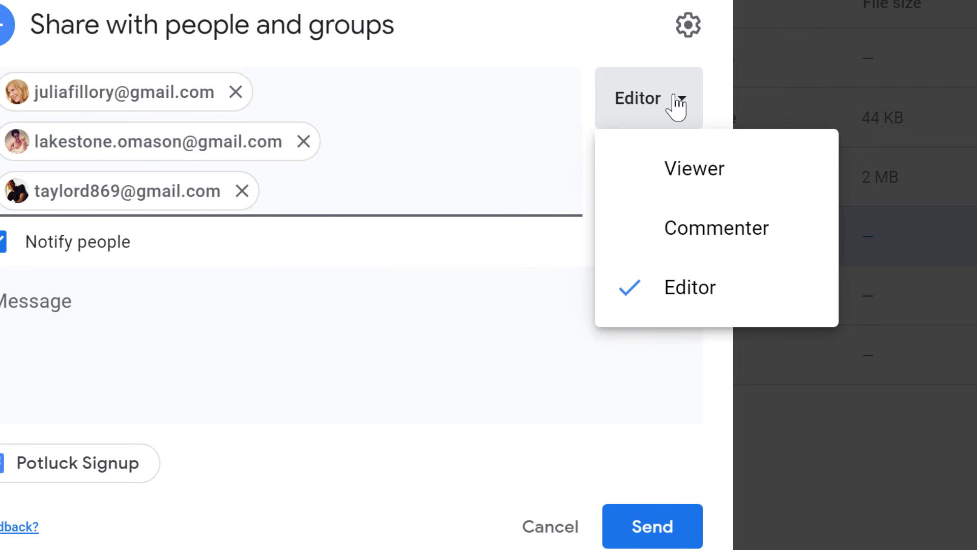
{"action": "left_click", "coordinate": [677, 105]}
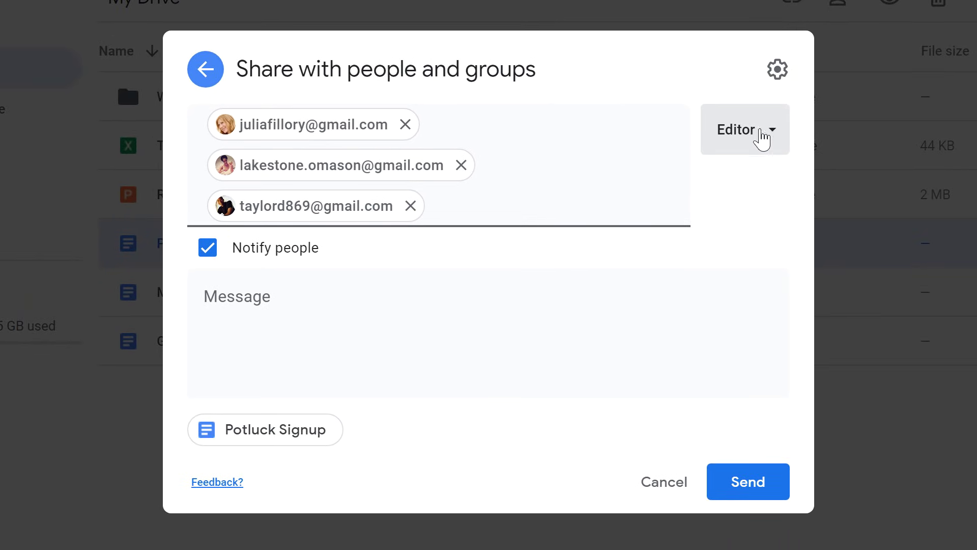
{"action": "left_click", "coordinate": [561, 316]}
{"action": "type", "text": "Hey all,  Claim a di"}
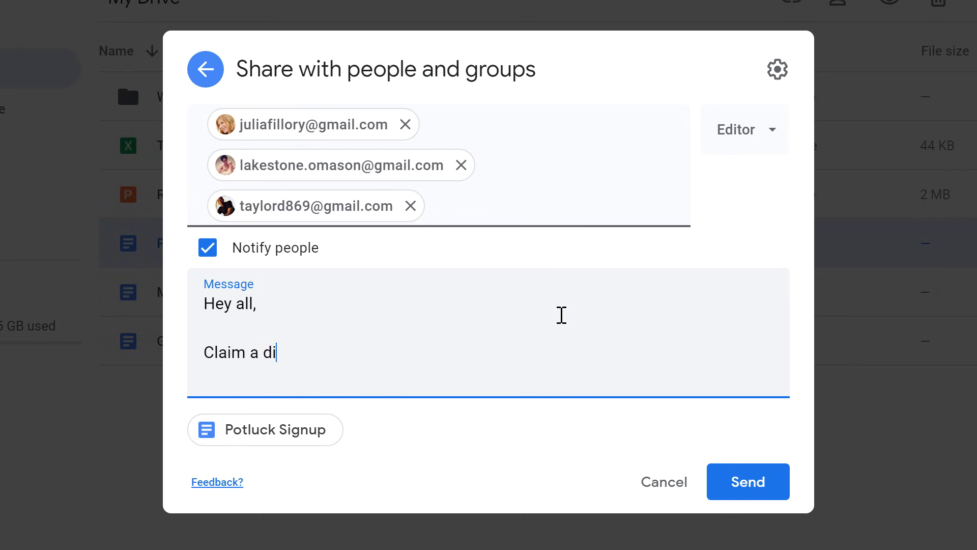
{"action": "type", "text": "sh and let's plan this potluck"}
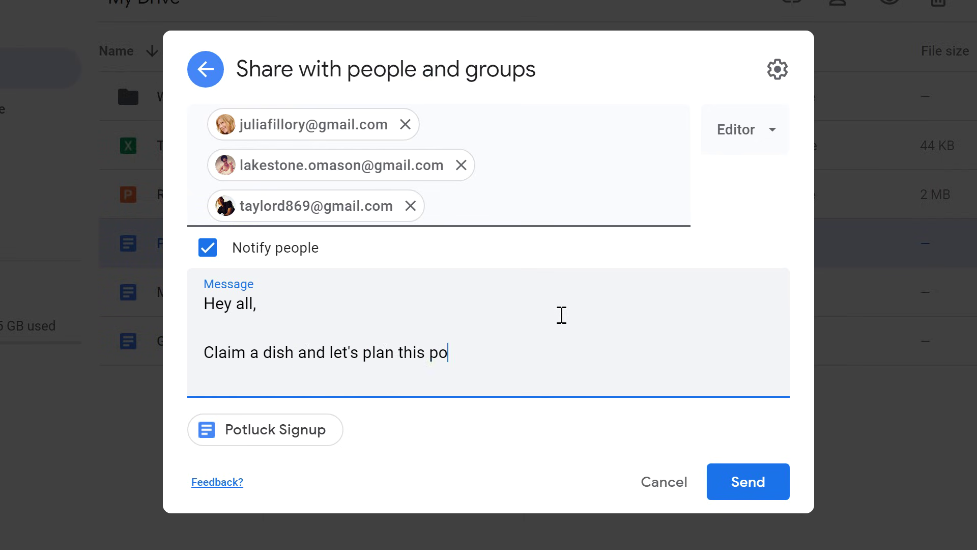
{"action": "type", "text": "!"}
{"action": "left_click", "coordinate": [723, 476]}
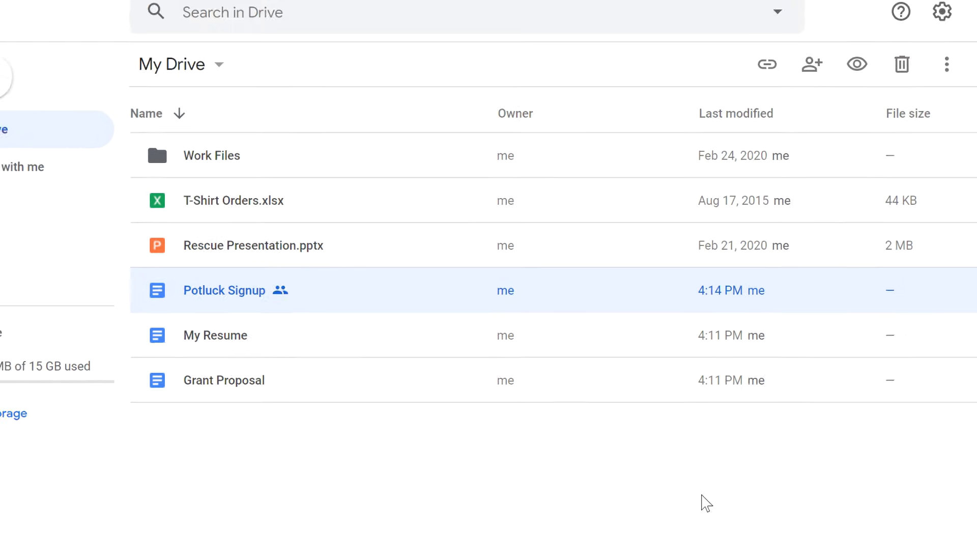
Step: Give My Resume anyone-with-the-link Viewer access and copy its shareable link
{"action": "left_click", "coordinate": [410, 354]}
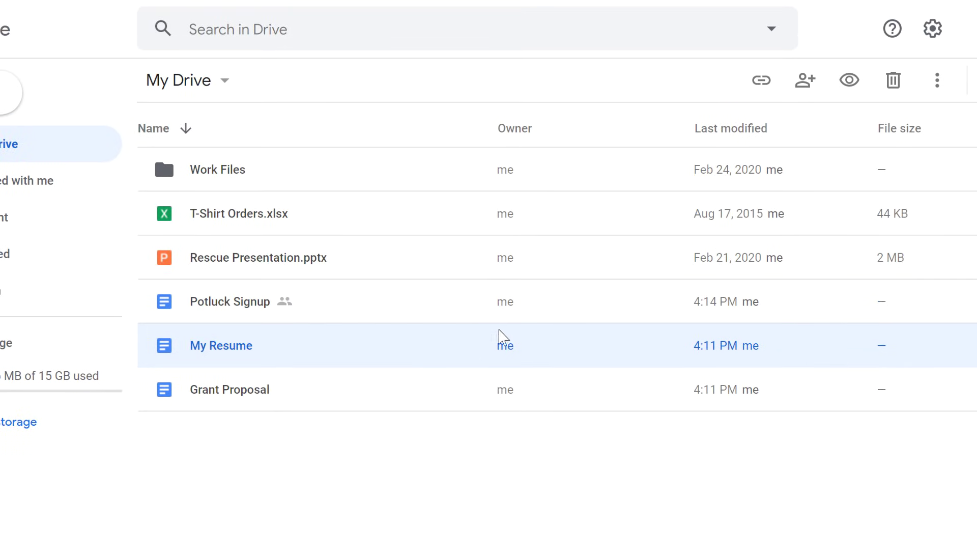
{"action": "left_click", "coordinate": [804, 81]}
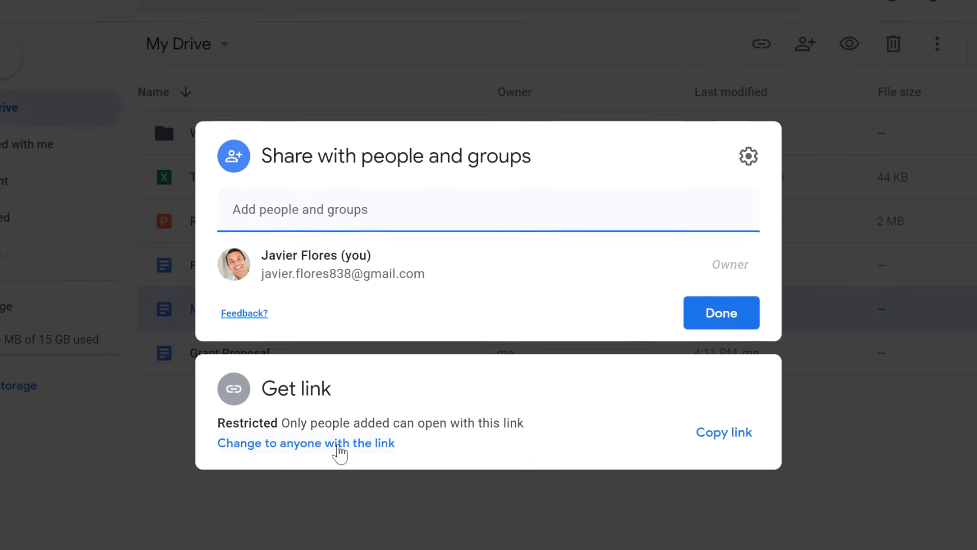
{"action": "left_click", "coordinate": [339, 442]}
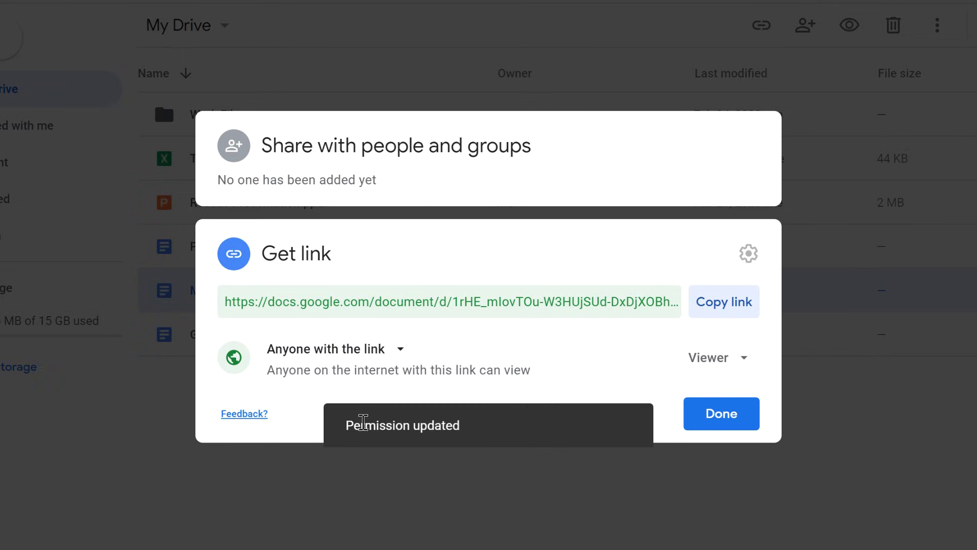
{"action": "left_click", "coordinate": [714, 360]}
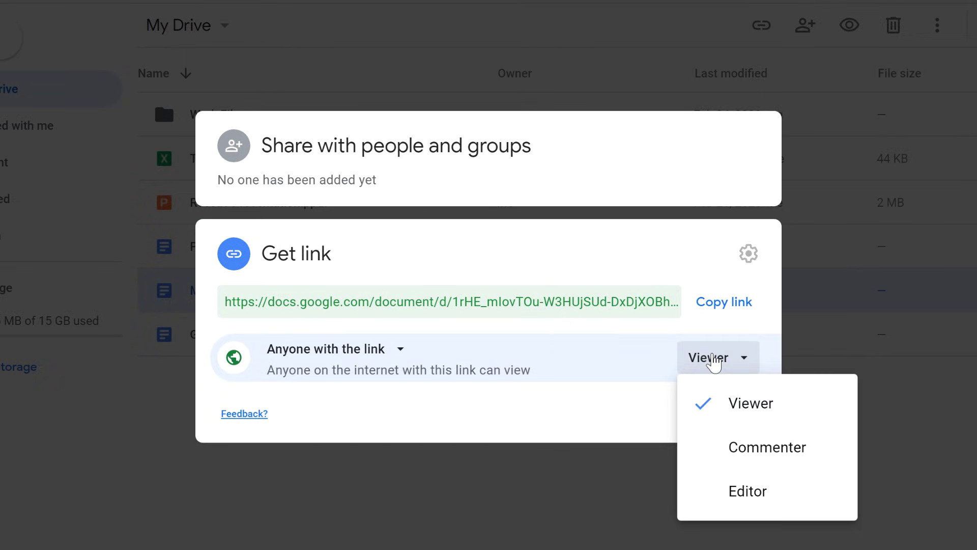
{"action": "left_click", "coordinate": [714, 360]}
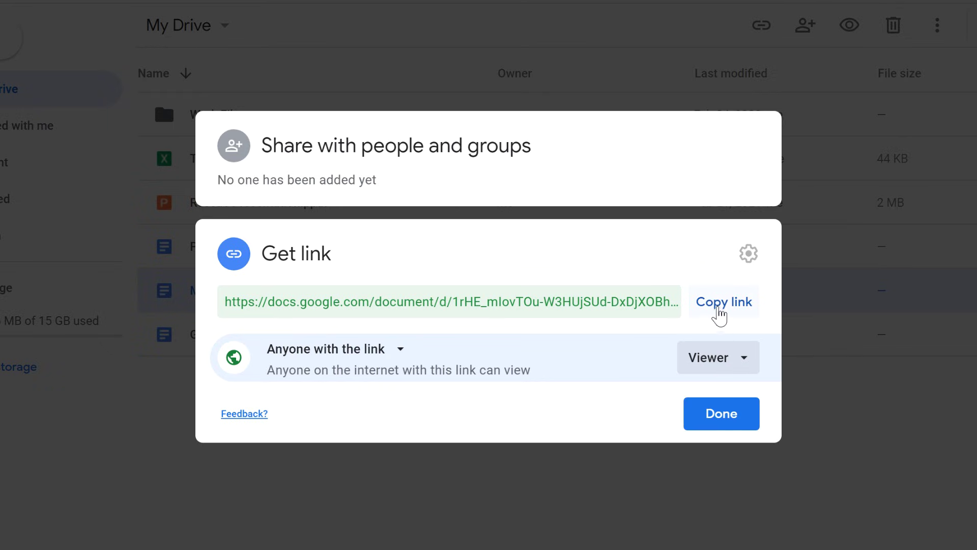
{"action": "left_click", "coordinate": [720, 312]}
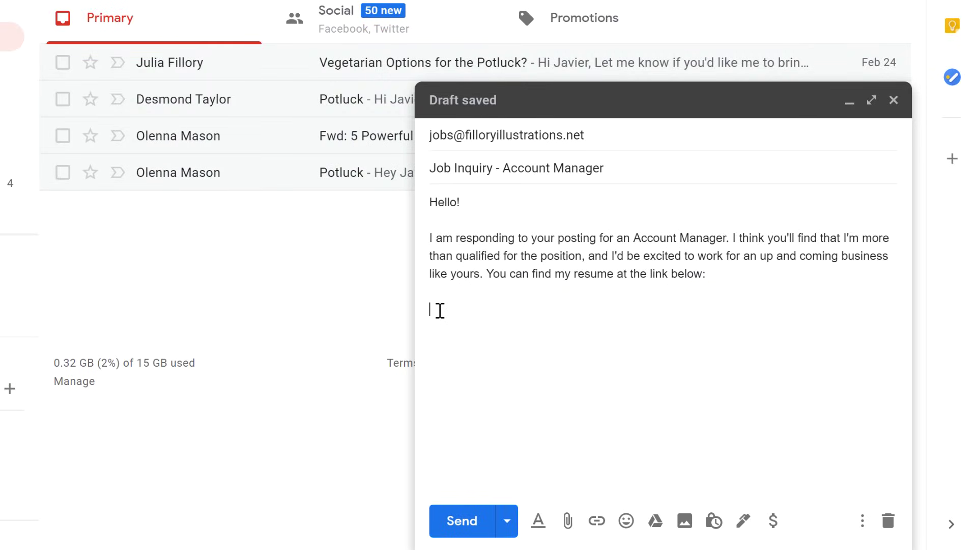
Step: Paste the resume link into the job inquiry draft below the message text
{"action": "right_click", "coordinate": [440, 310]}
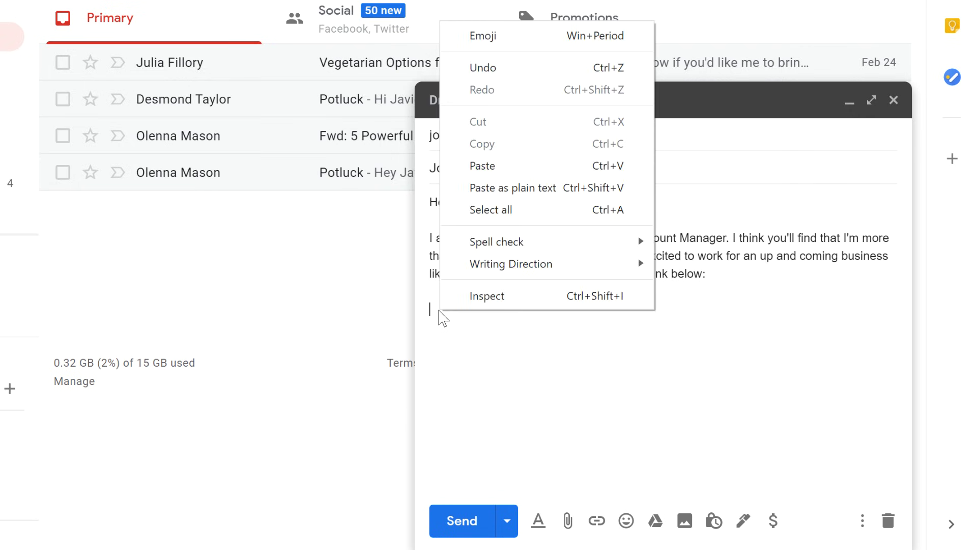
{"action": "left_click", "coordinate": [460, 167]}
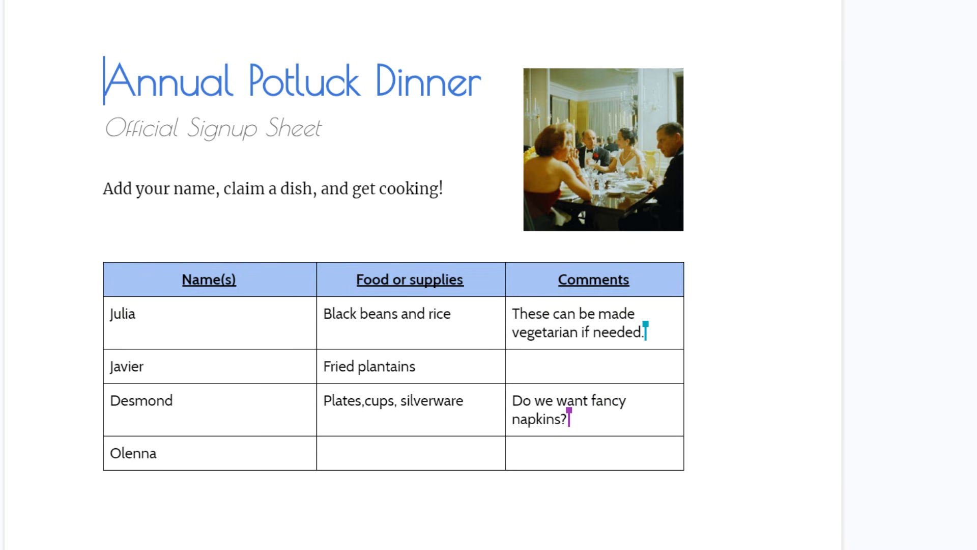
Step: Comment 'Yes, please!' on the vegetarian note in the first Comments cell
{"action": "left_click_drag", "start_coordinate": [647, 334], "coordinate": [510, 312]}
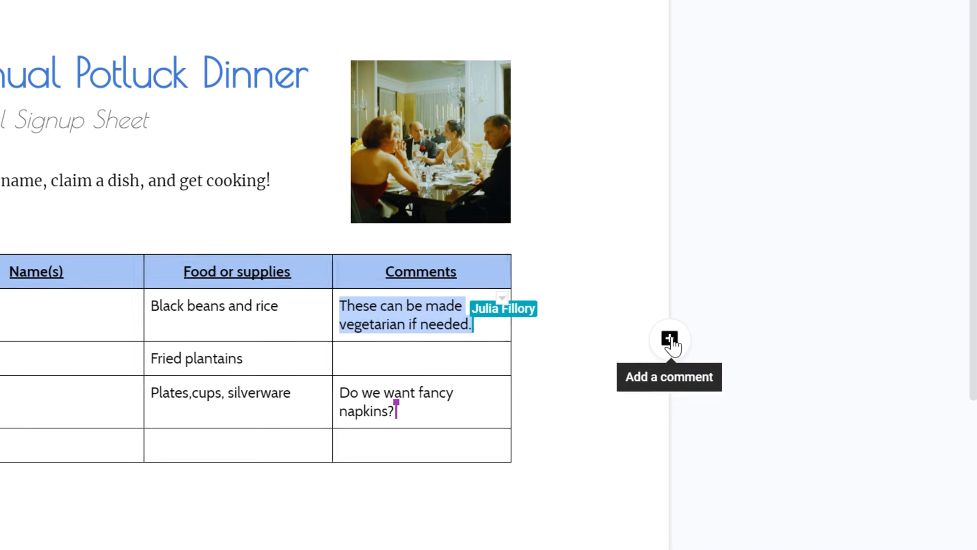
{"action": "left_click", "coordinate": [776, 344]}
{"action": "type", "text": "Yes, please!"}
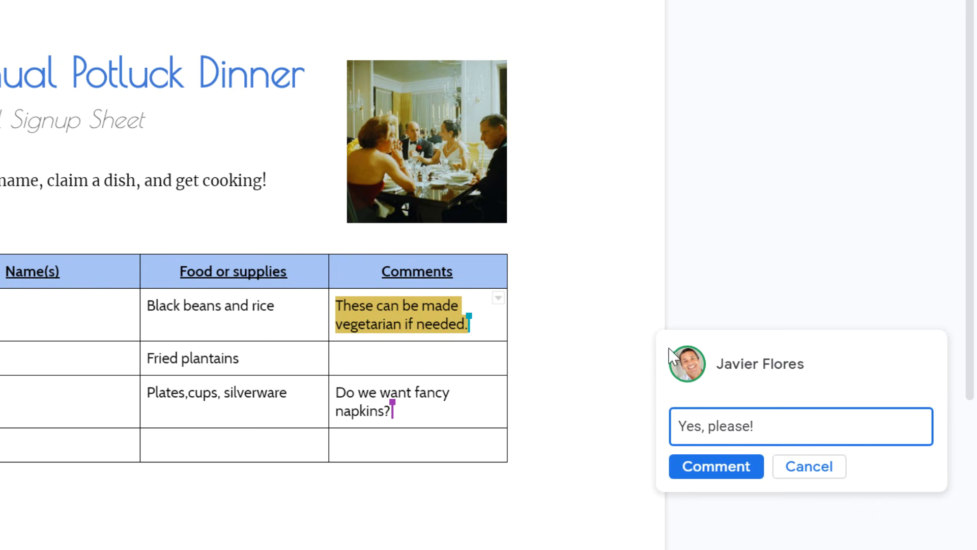
{"action": "left_click", "coordinate": [696, 473]}
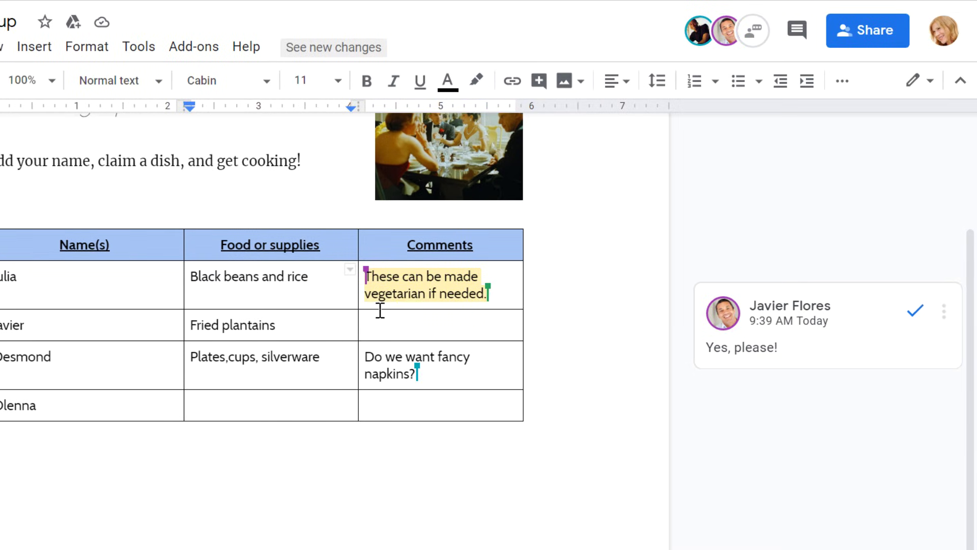
Step: Reply 'Ok! Will do.' in that comment thread
{"action": "left_click", "coordinate": [814, 348]}
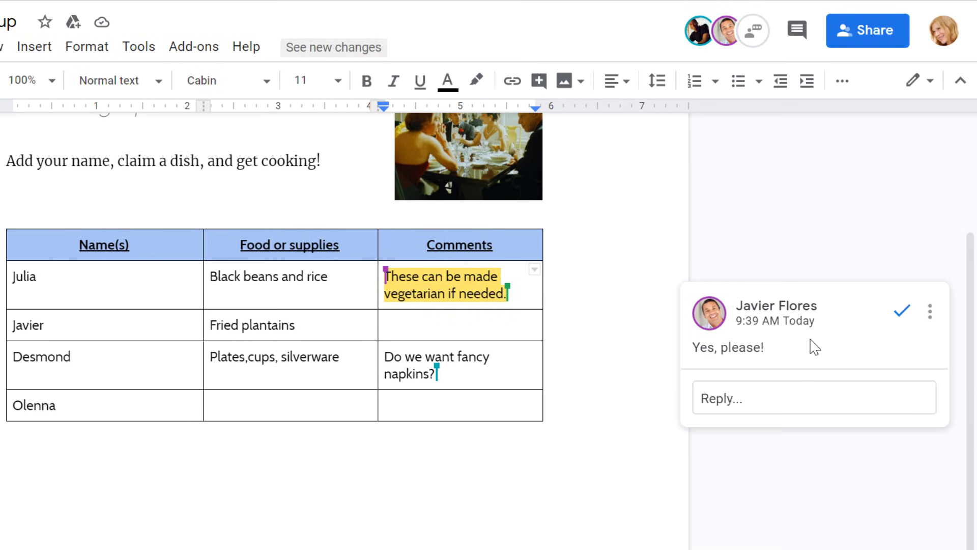
{"action": "left_click", "coordinate": [803, 398]}
{"action": "type", "text": "Ok!"}
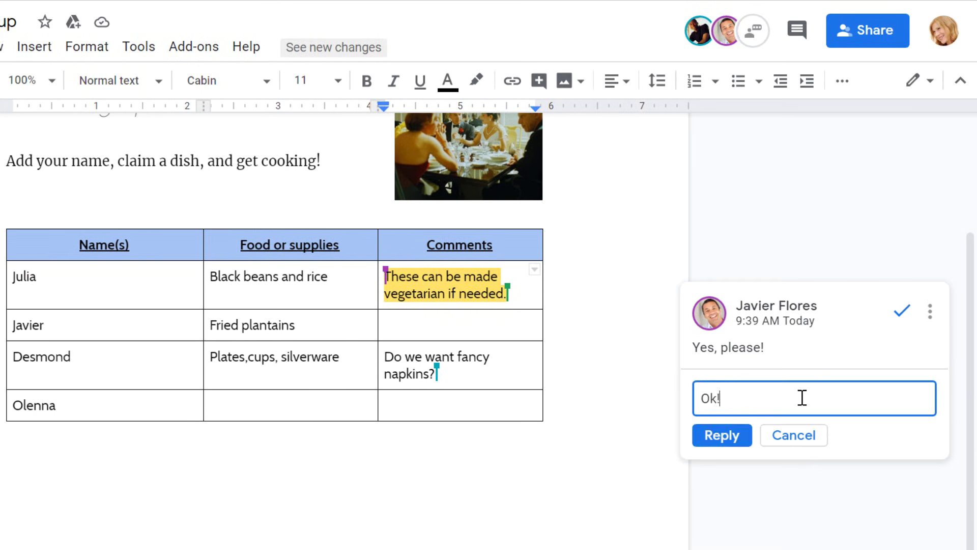
{"action": "type", "text": " Will do."}
{"action": "left_click", "coordinate": [737, 437]}
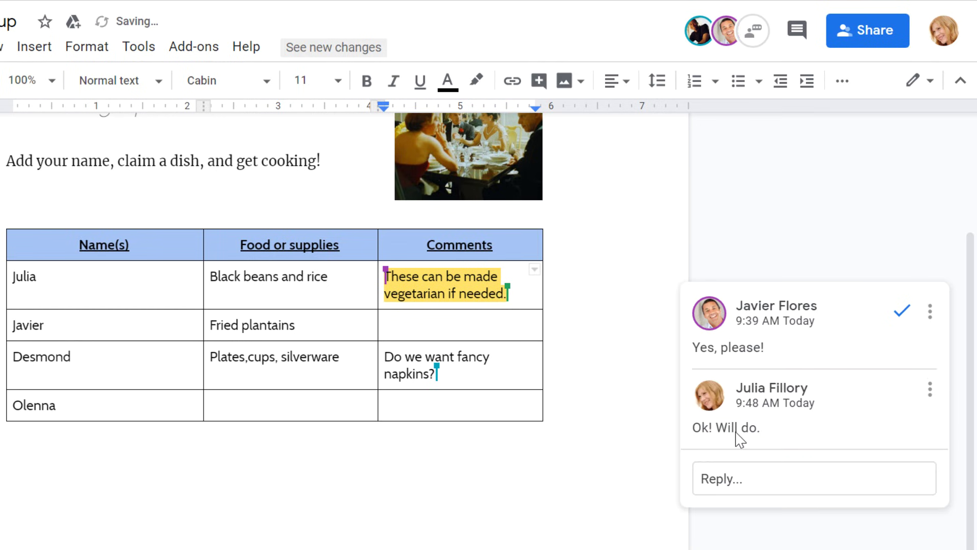